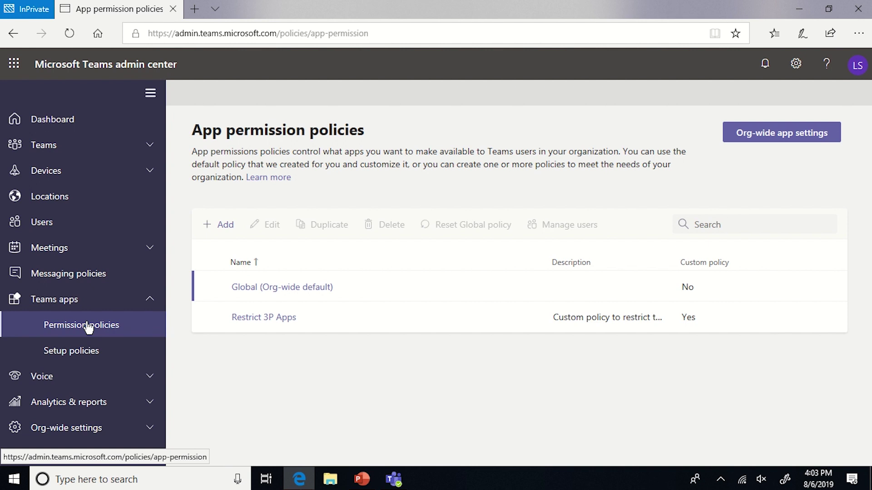
# Step: Open the Global app permission policy and review the org-wide app settings, from third party apps to blocked apps
pyautogui.click(88, 328)
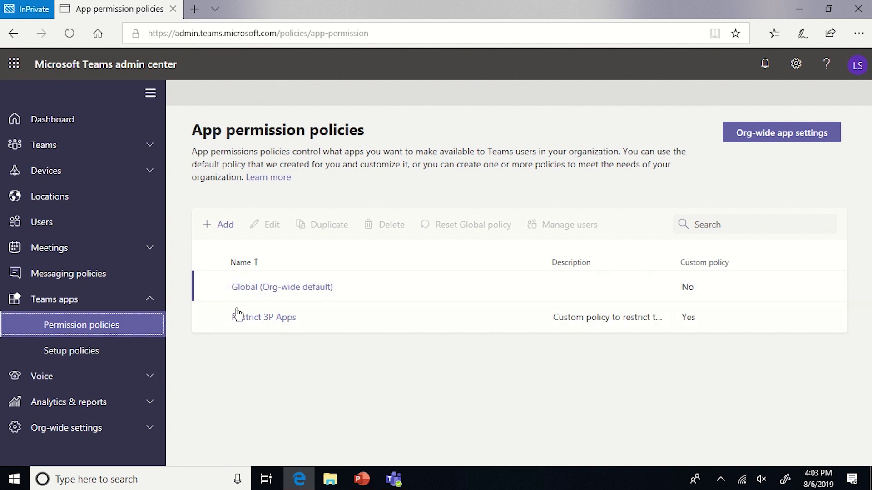
pyautogui.click(273, 289)
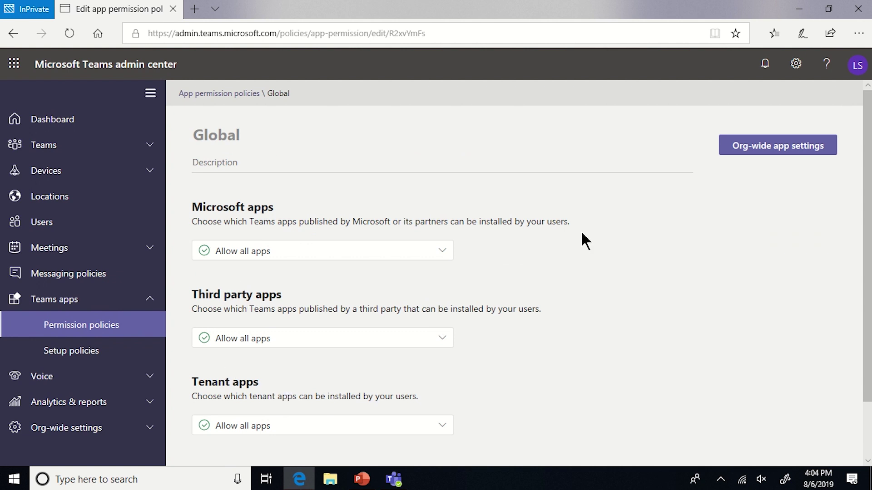
pyautogui.click(772, 152)
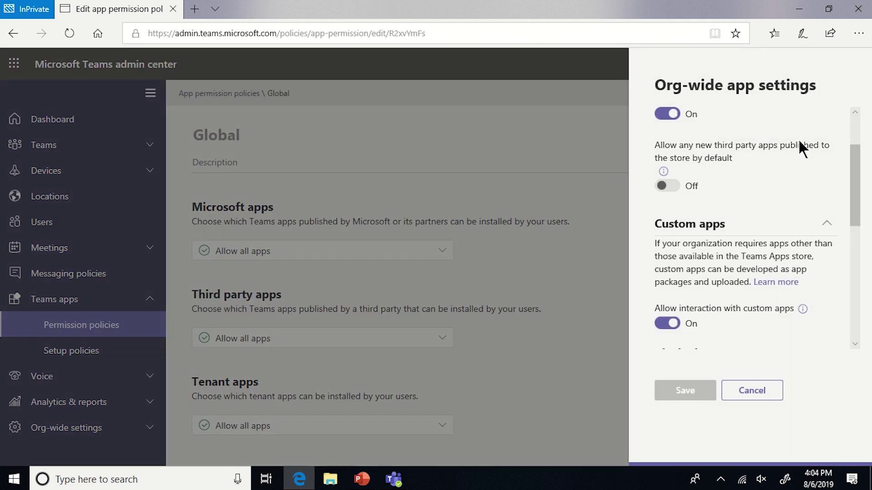
pyautogui.moveTo(856, 156); pyautogui.dragTo(859, 87)
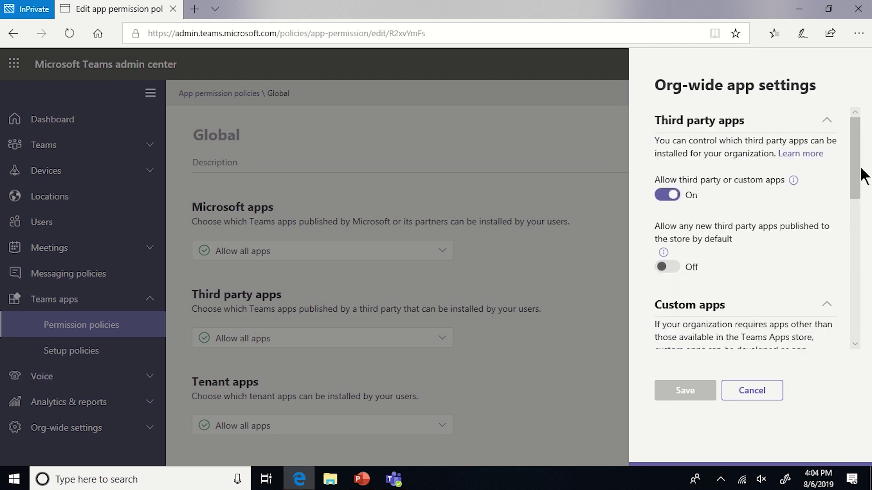
pyautogui.moveTo(856, 177); pyautogui.dragTo(855, 268)
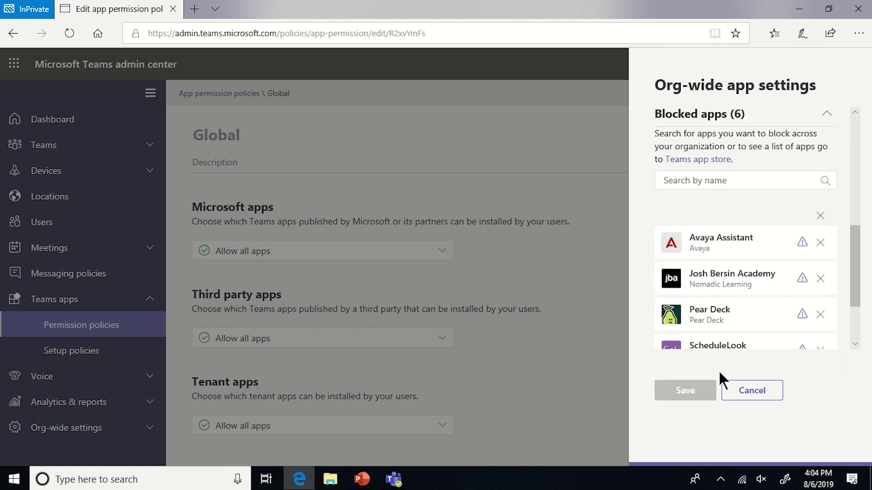
# Step: Open the No Sideloading Policy among the app setup policies and review its custom app upload setting and pinned apps
pyautogui.click(90, 325)
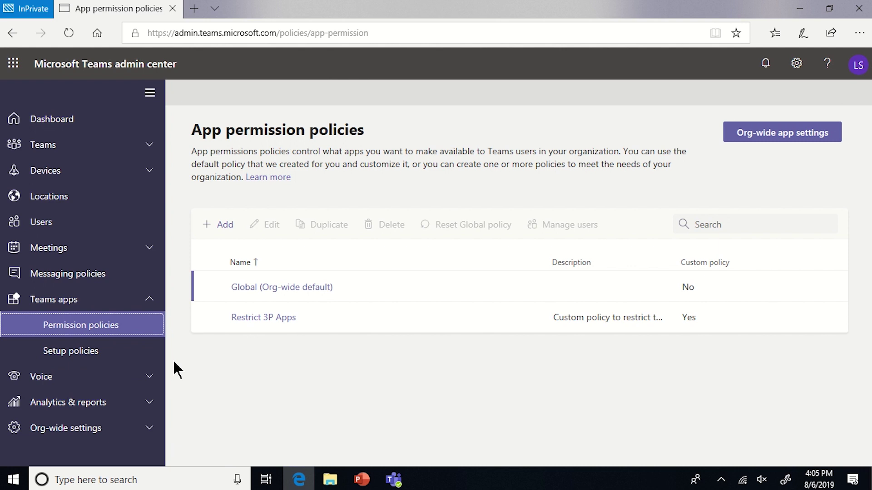
pyautogui.click(78, 359)
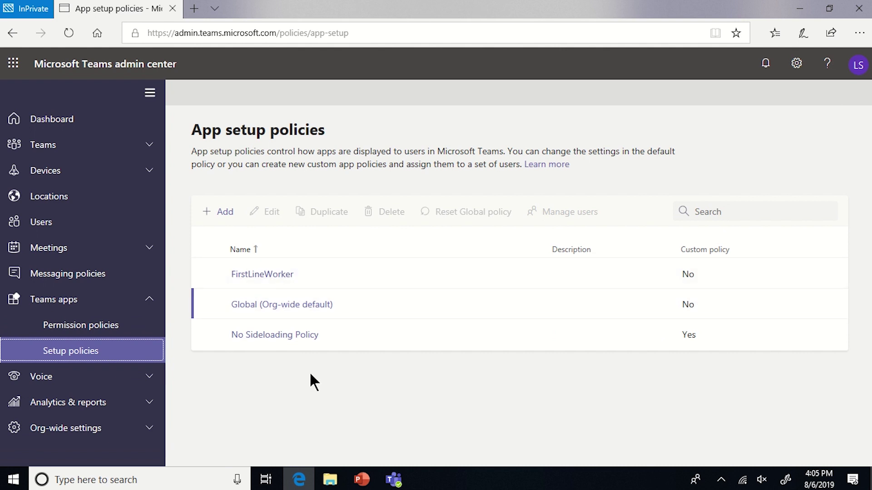
pyautogui.click(285, 336)
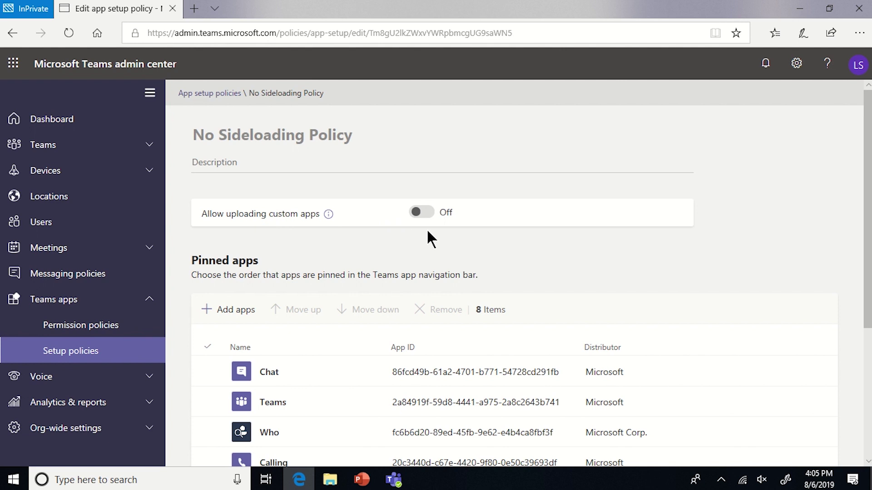
pyautogui.scroll(-5, 485, 313)
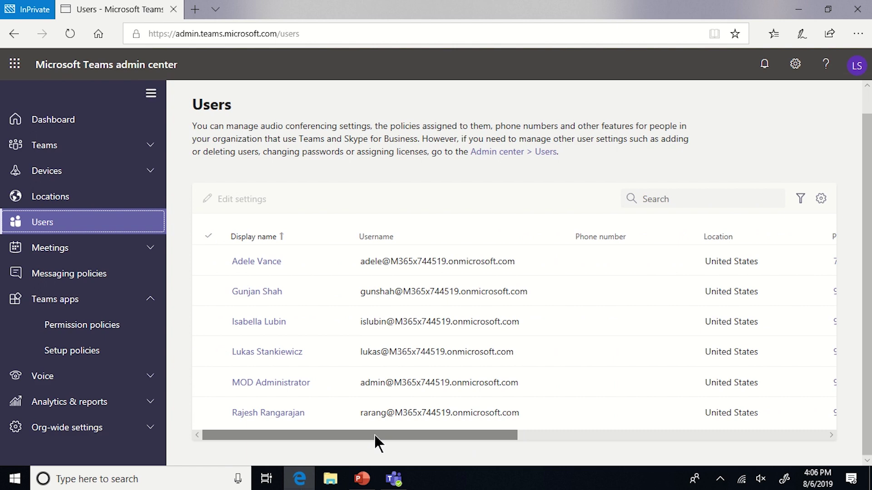
# Step: Check the policies assigned to the first user in the Users list
pyautogui.moveTo(374, 434)
pyautogui.mouseDown()
pyautogui.moveTo(472, 425)
pyautogui.moveTo(385, 423)
pyautogui.mouseUp()
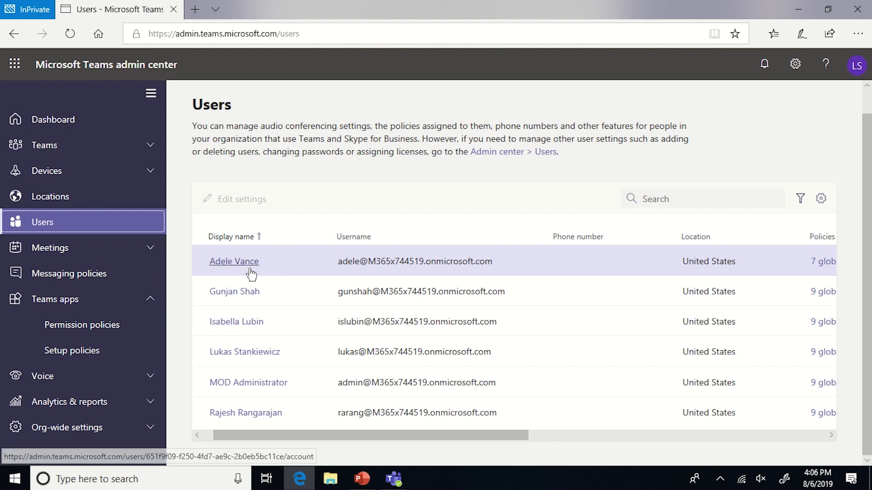
pyautogui.moveTo(435, 434); pyautogui.dragTo(568, 429)
pyautogui.click(577, 262)
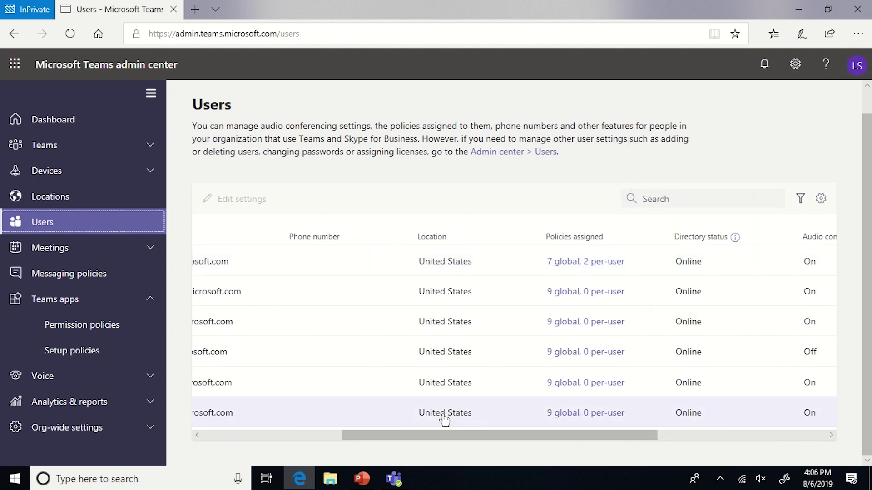
pyautogui.moveTo(426, 433); pyautogui.dragTo(245, 434)
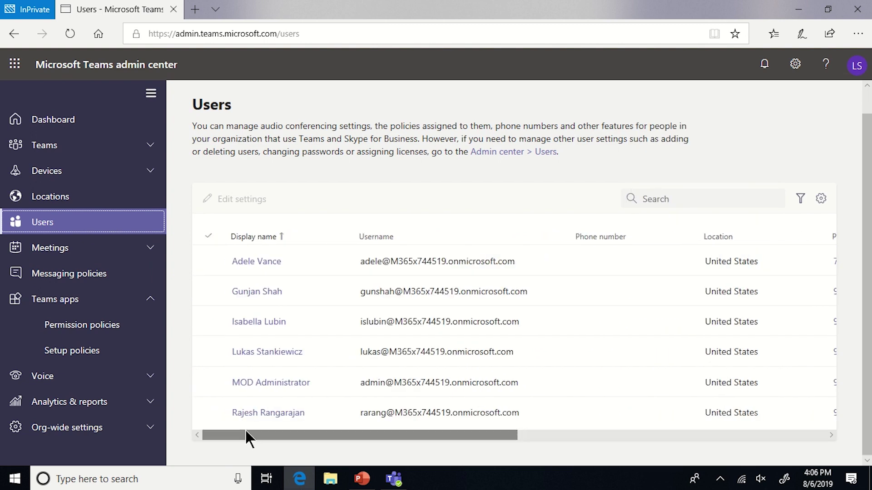
# Step: Open the first user's assigned policies from their profile and review the Restrict 3P Apps permission policy, including its allowed tenant apps
pyautogui.click(241, 262)
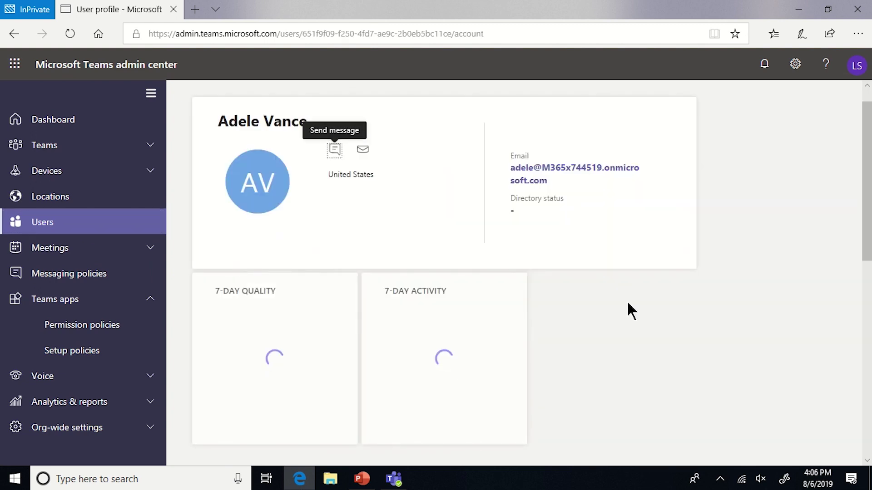
pyautogui.scroll(-6, 633, 297)
pyautogui.scroll(2, 440, 293)
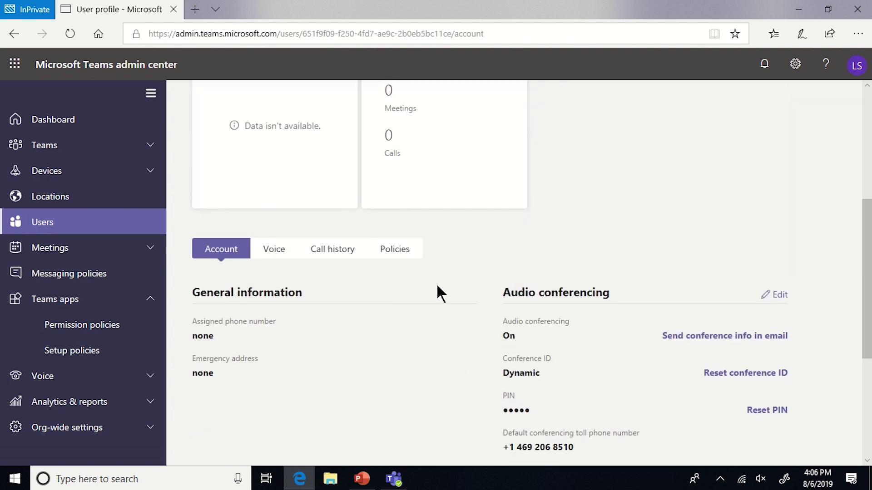
pyautogui.click(402, 252)
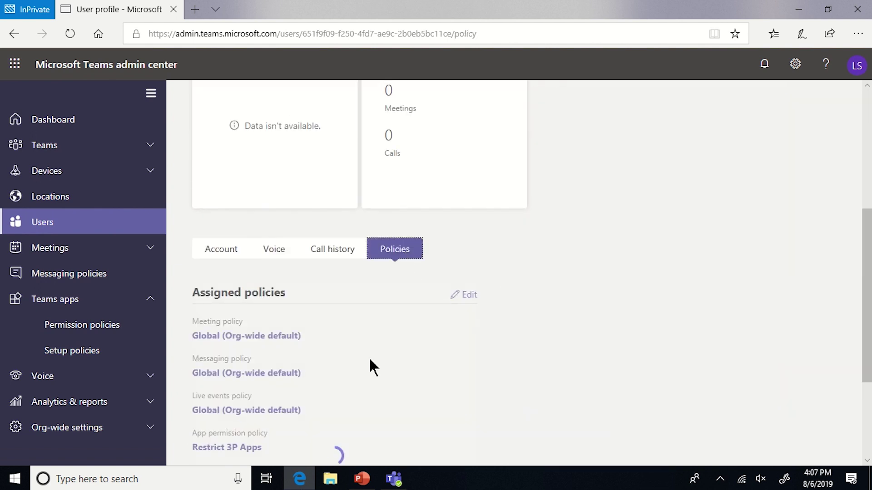
pyautogui.scroll(-1, 368, 361)
pyautogui.scroll(-1, 369, 368)
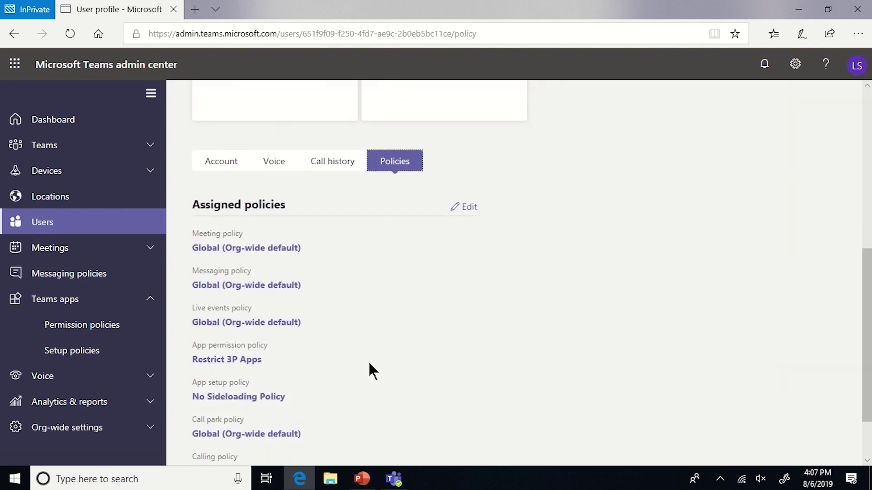
pyautogui.click(231, 360)
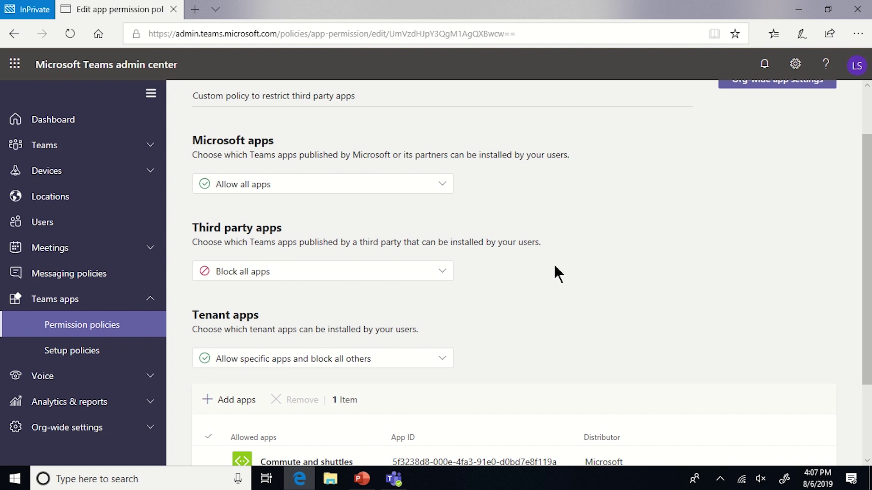
pyautogui.scroll(-2, 489, 309)
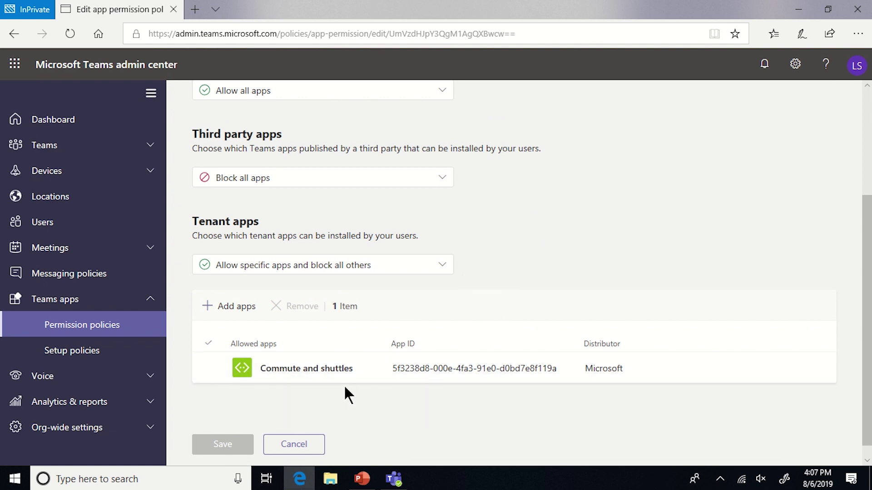
# Step: Switch to the Teams desktop app, open the pinned commute app, and view the apps available in the store
pyautogui.hotkey('alt', 'Tab')
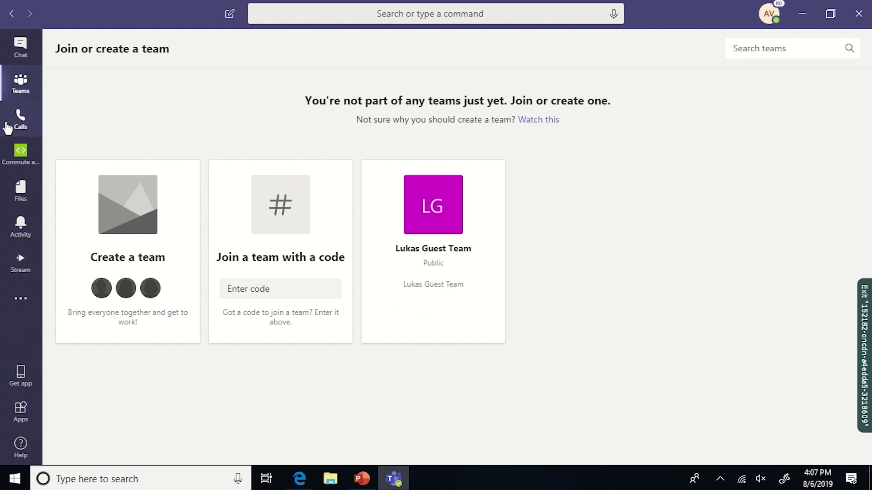
pyautogui.click(20, 157)
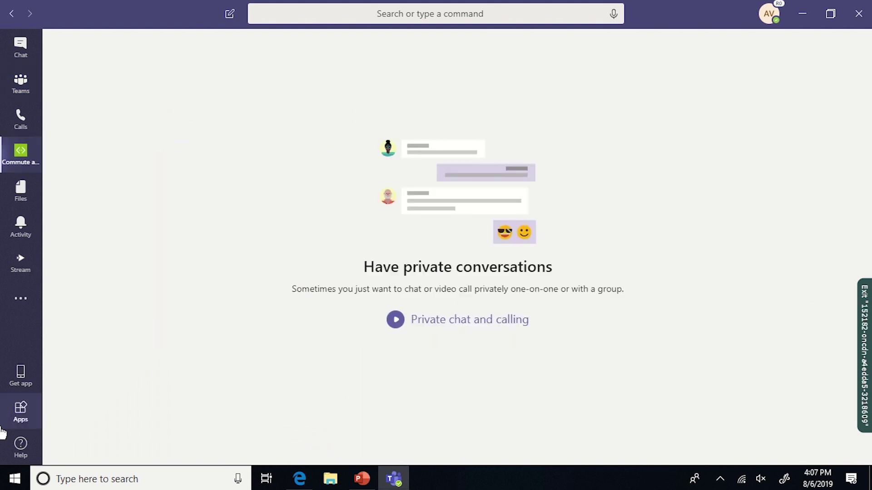
pyautogui.click(21, 422)
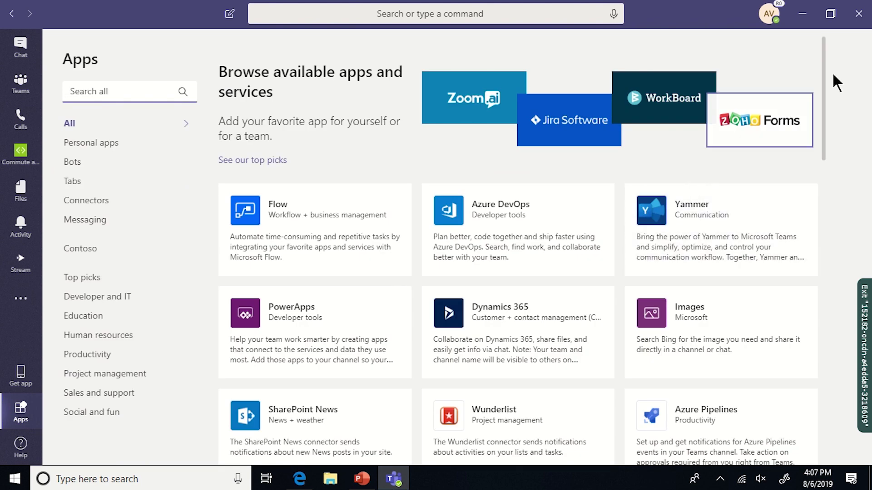
pyautogui.moveTo(824, 58)
pyautogui.mouseDown()
pyautogui.moveTo(820, 357)
pyautogui.moveTo(825, 59)
pyautogui.mouseUp()
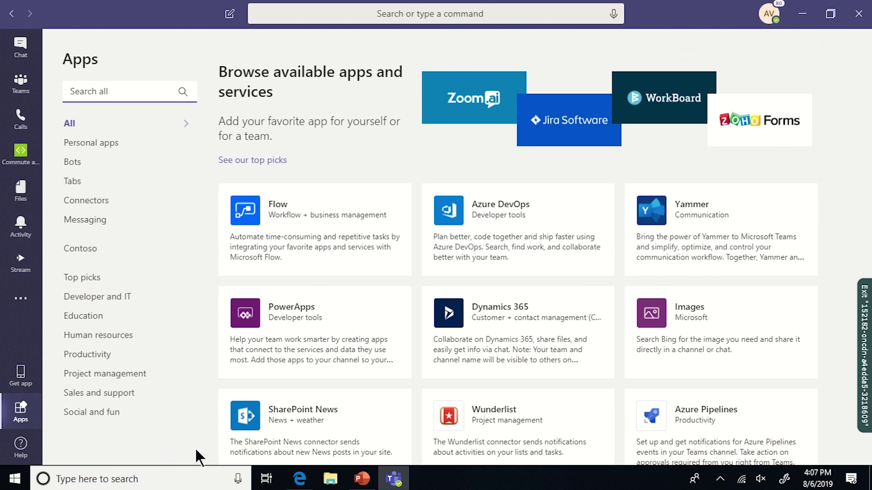
# Step: Switch back to the Teams admin center and review the app categories in the Restrict 3P Apps policy
pyautogui.hotkey('alt', 'Tab')
pyautogui.scroll(3, 308, 198)
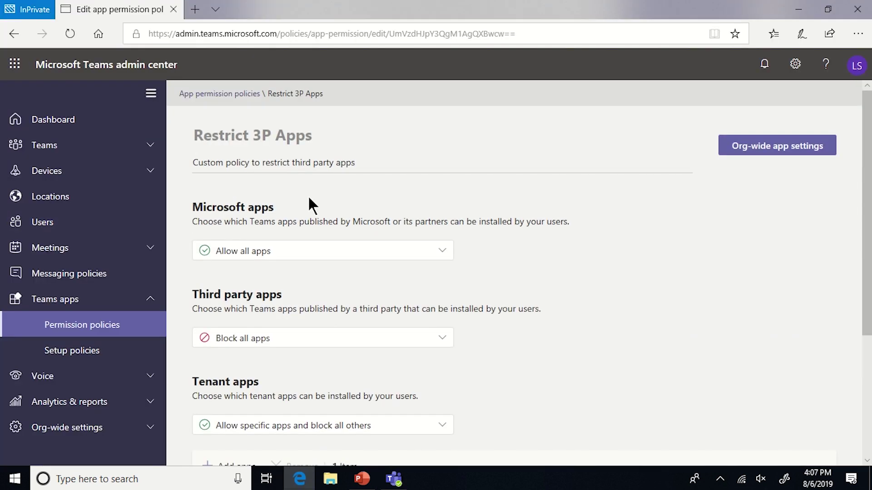
pyautogui.scroll(-1, 309, 199)
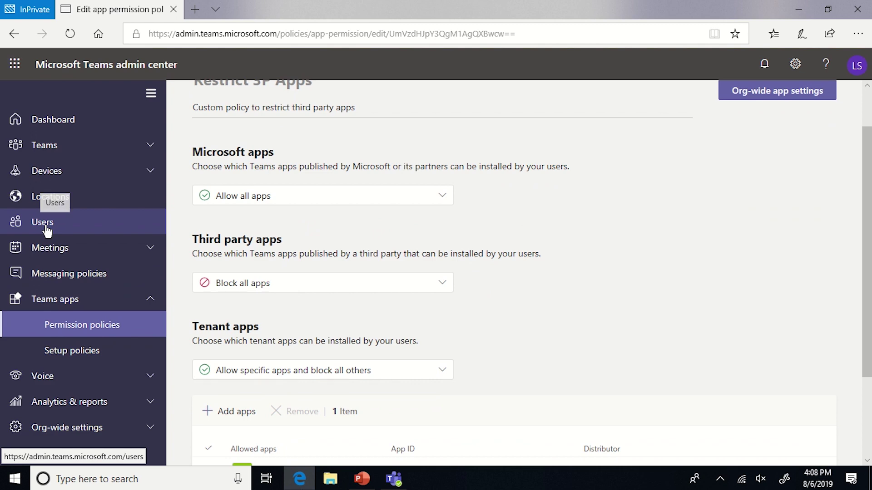
# Step: Return to the first user's assigned policies and open their app setup policy, No Sideloading Policy
pyautogui.click(47, 229)
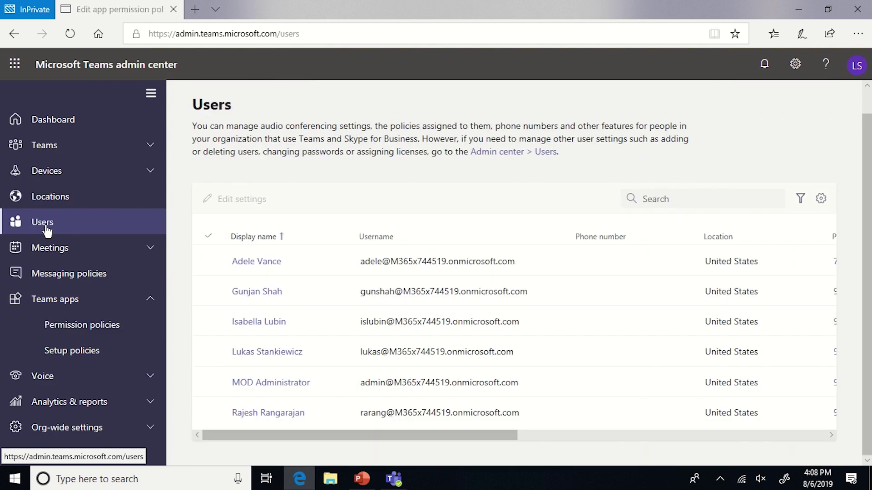
pyautogui.click(258, 262)
pyautogui.scroll(-5, 502, 339)
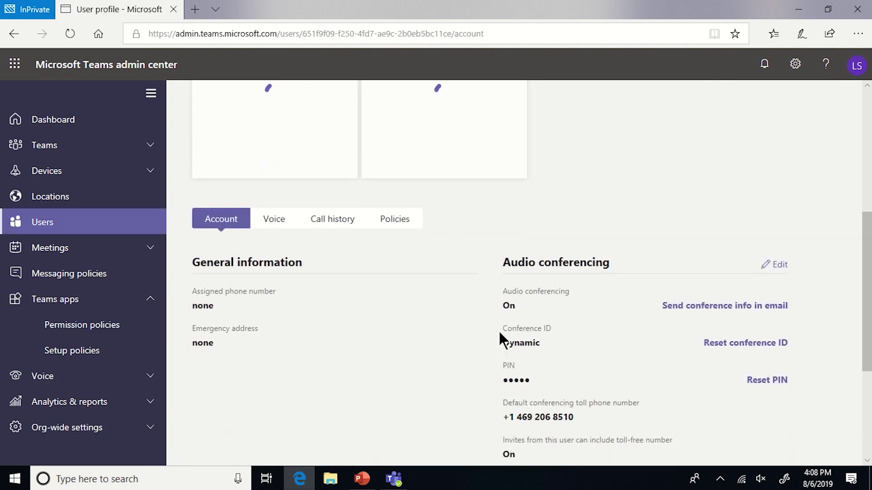
pyautogui.click(385, 220)
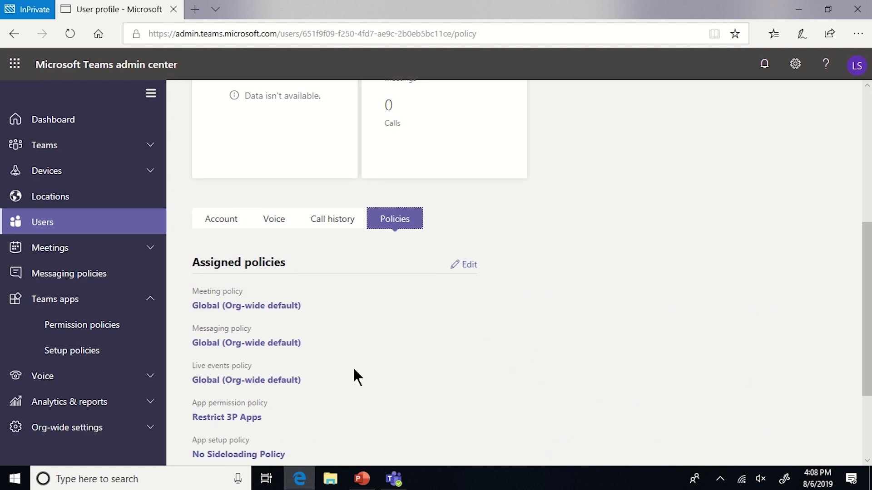
pyautogui.scroll(-2, 352, 368)
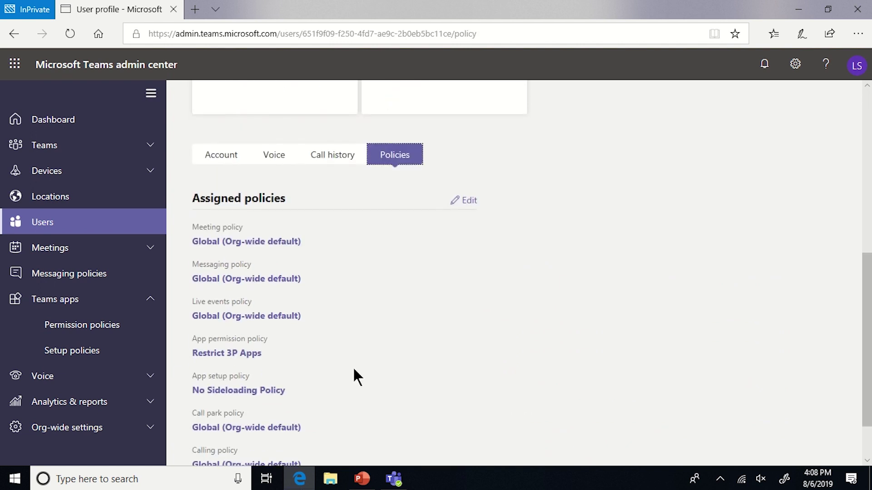
pyautogui.click(263, 381)
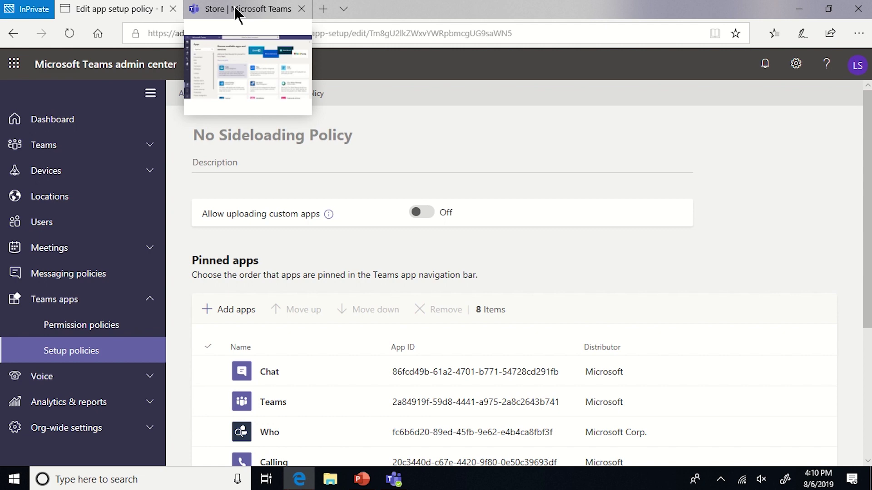
# Step: Glance at the Teams web store, then show the policies assigned to the fourth listed user in the admin center
pyautogui.click(237, 12)
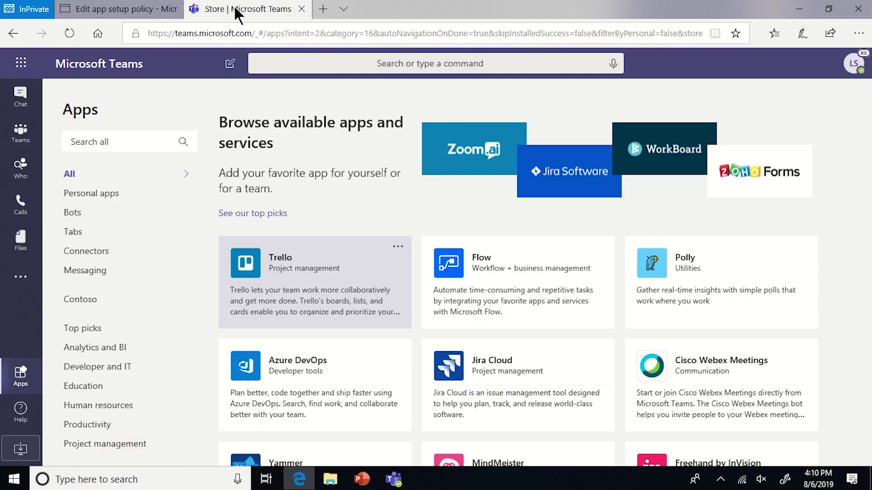
pyautogui.click(146, 9)
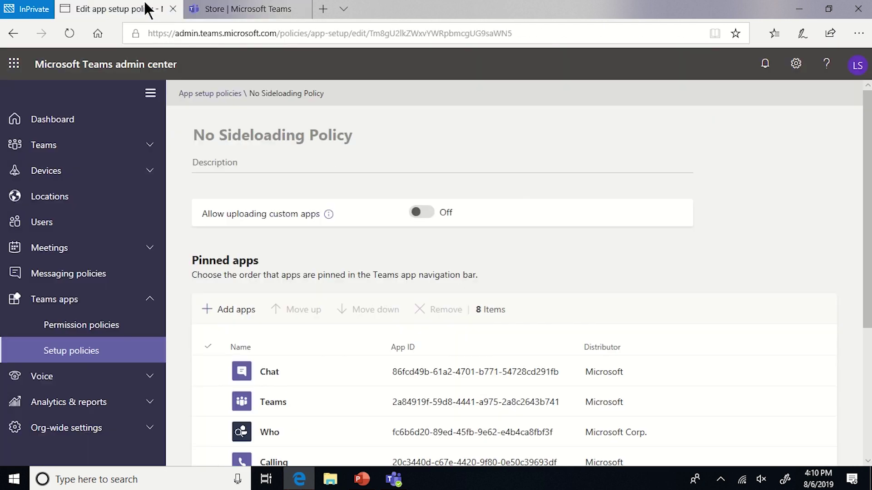
pyautogui.click(50, 229)
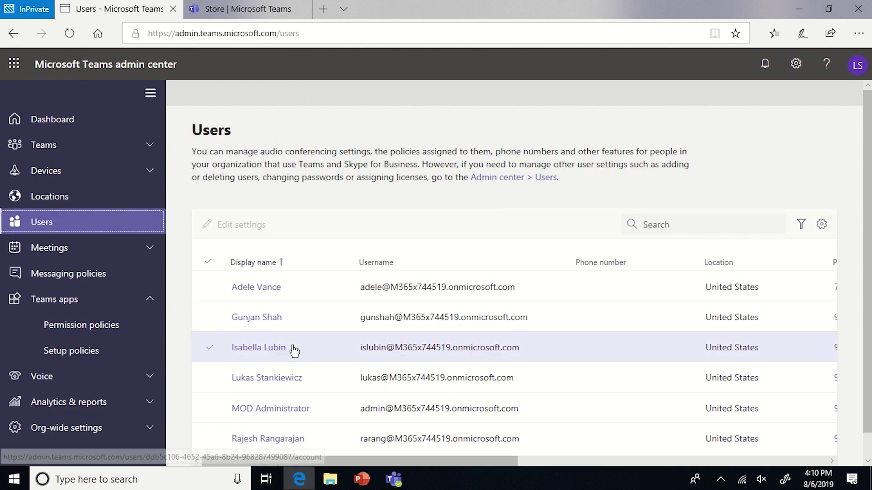
pyautogui.click(289, 377)
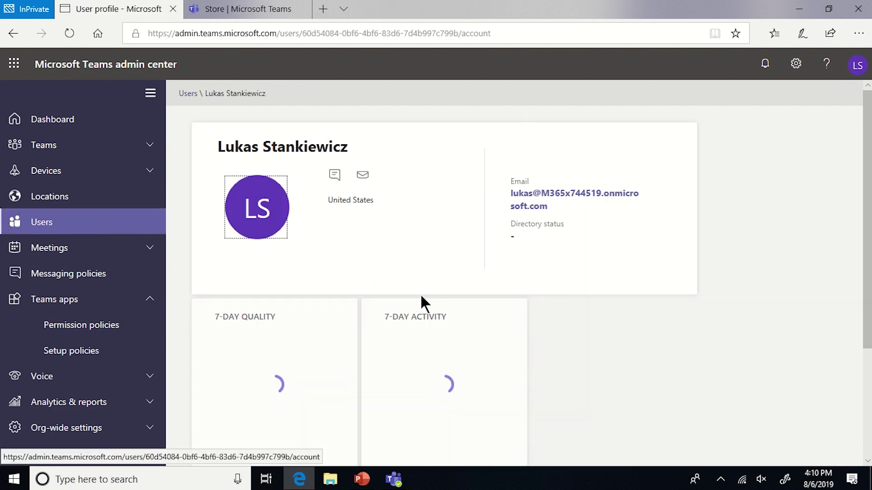
pyautogui.scroll(-3, 449, 295)
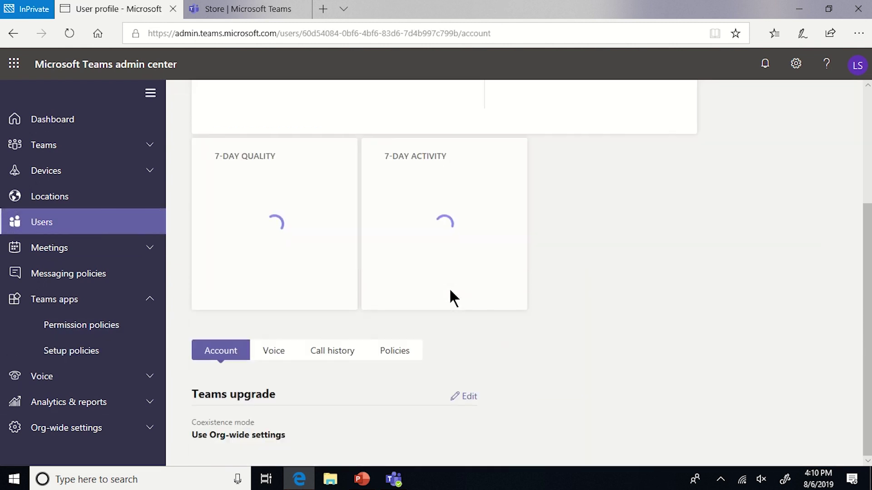
pyautogui.click(395, 358)
pyautogui.scroll(-5, 576, 360)
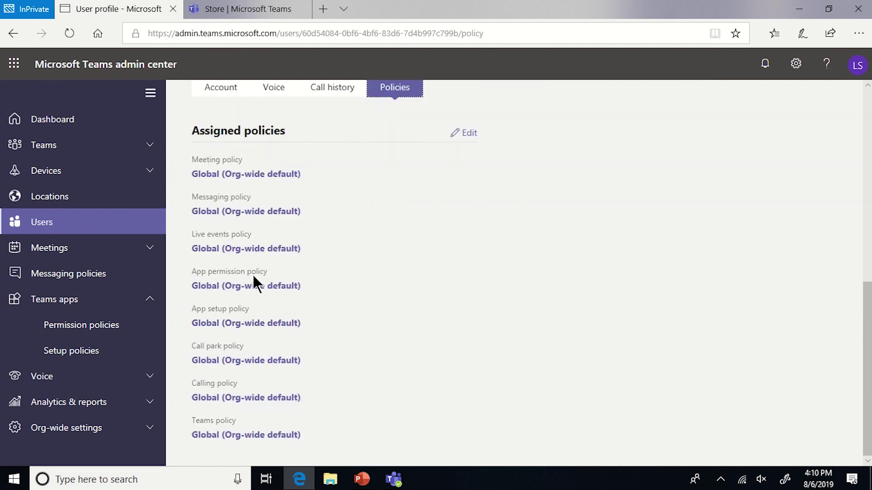
# Step: Open this user's Global app setup policy and review its custom app upload setting and pinned apps
pyautogui.click(249, 322)
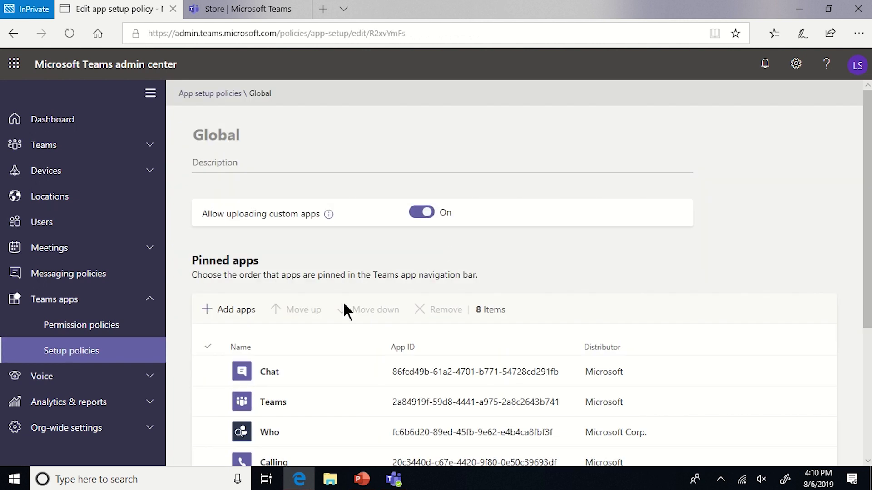
pyautogui.scroll(-1, 318, 318)
pyautogui.scroll(1, 319, 322)
# Step: Browse the app store in Teams on the web and show the upload options for a custom app
pyautogui.click(244, 12)
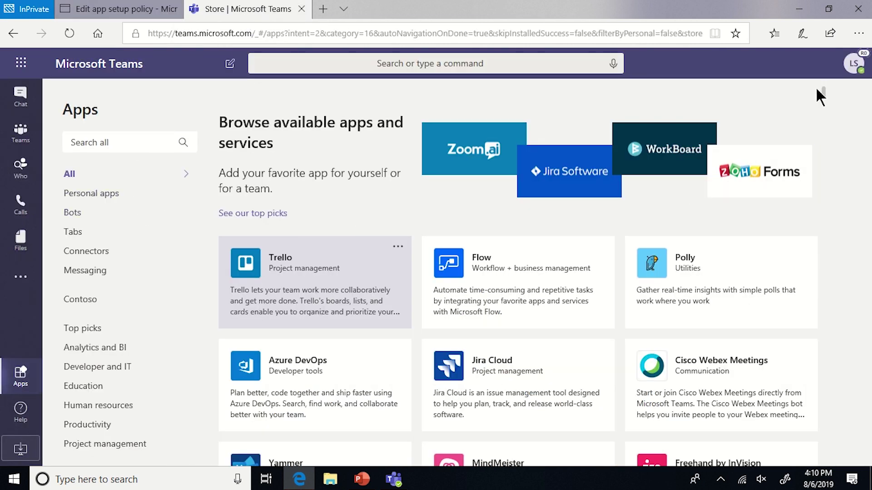
pyautogui.moveTo(823, 89); pyautogui.dragTo(828, 235)
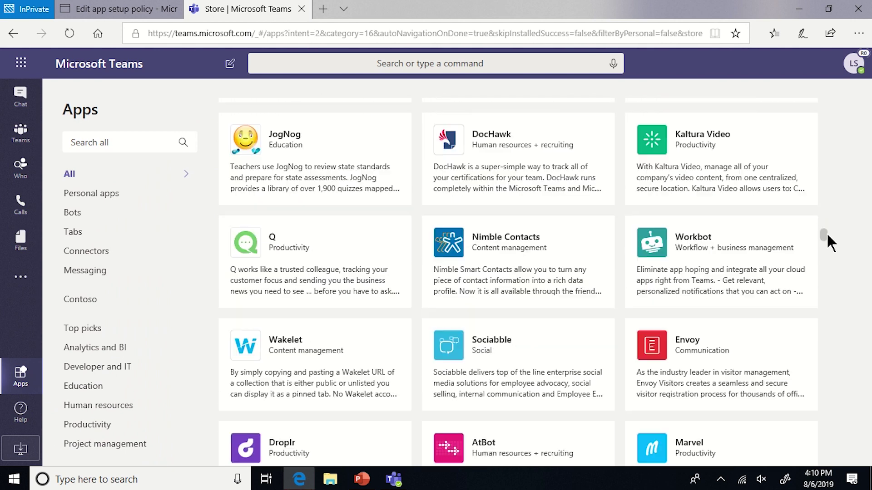
pyautogui.scroll(-3, 139, 289)
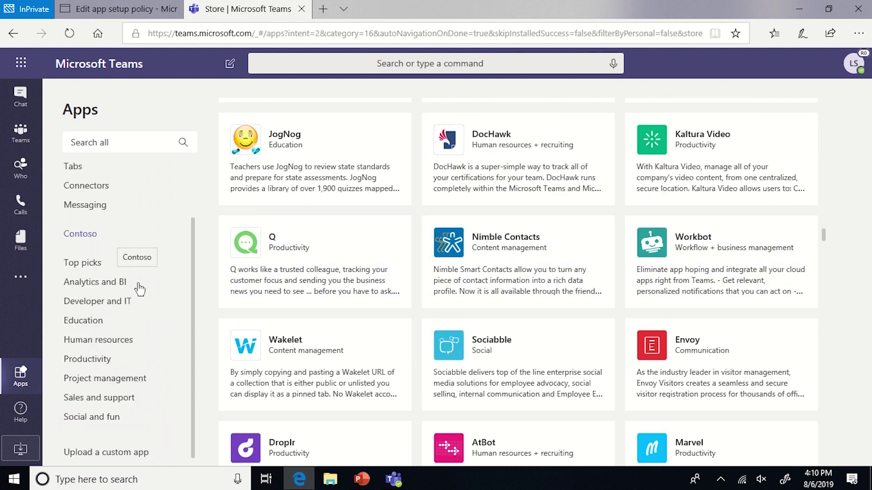
pyautogui.click(101, 455)
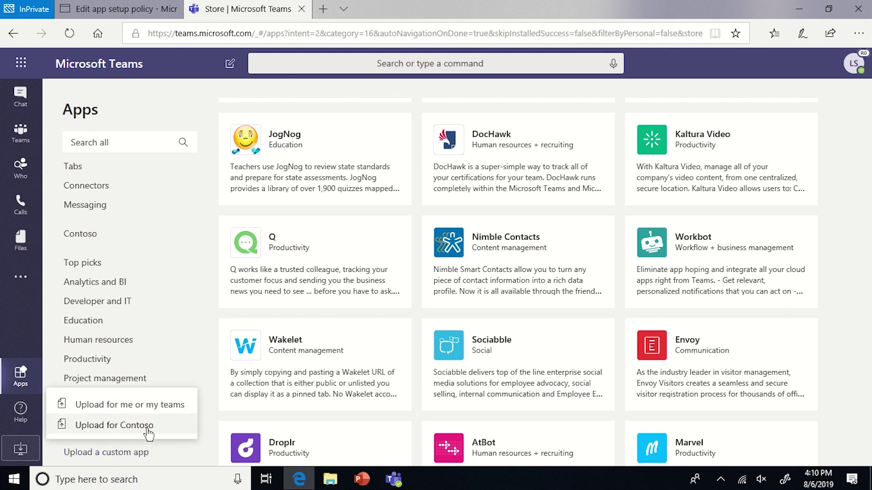